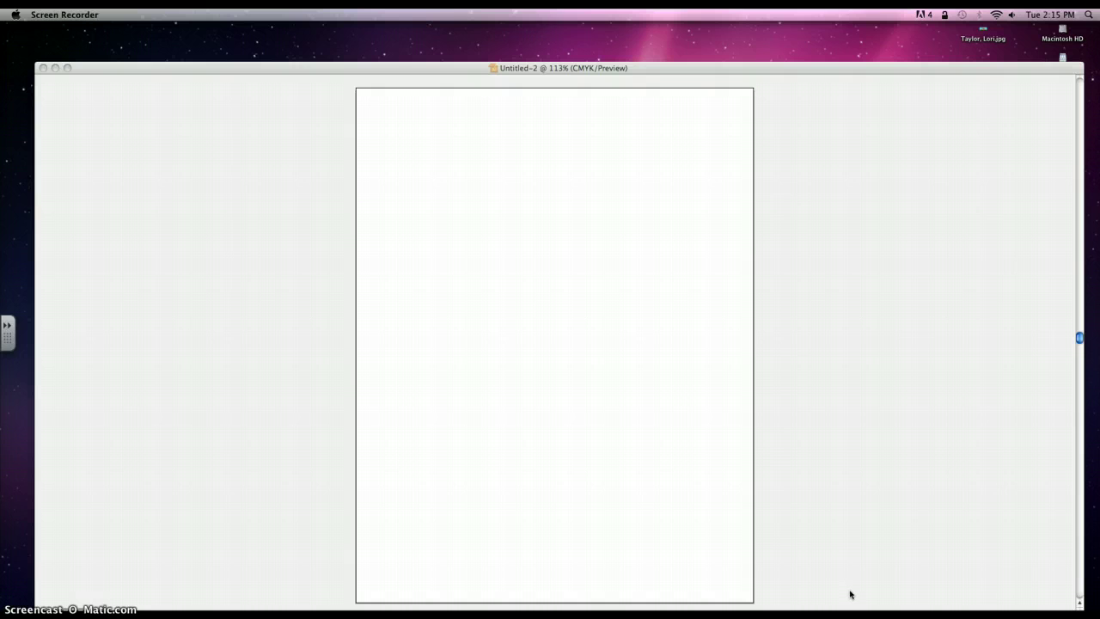
click(346, 433)
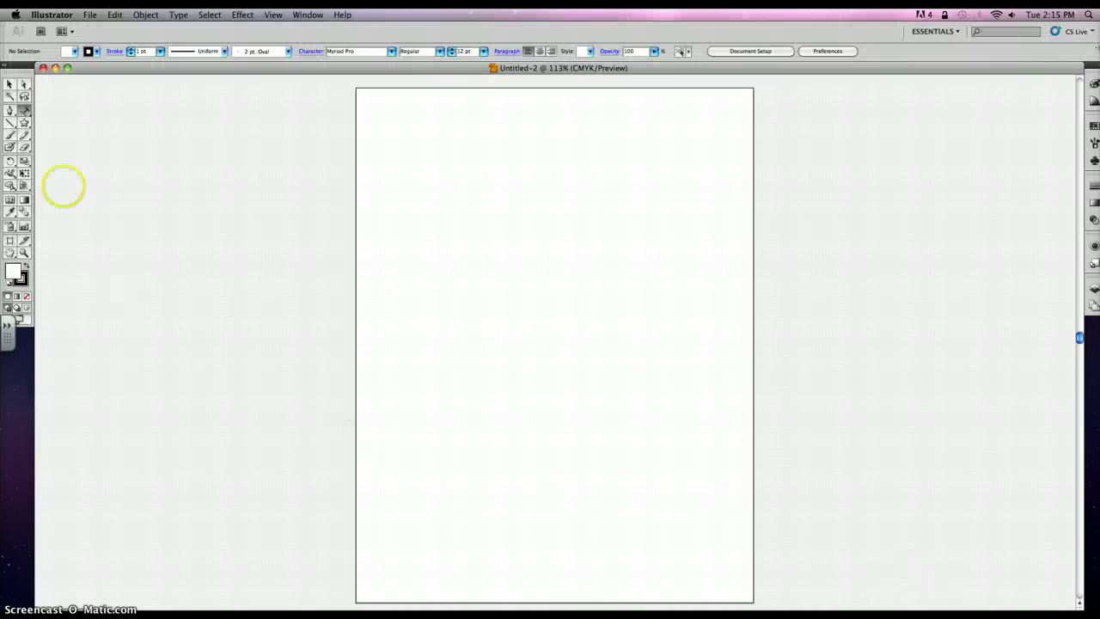
click(24, 125)
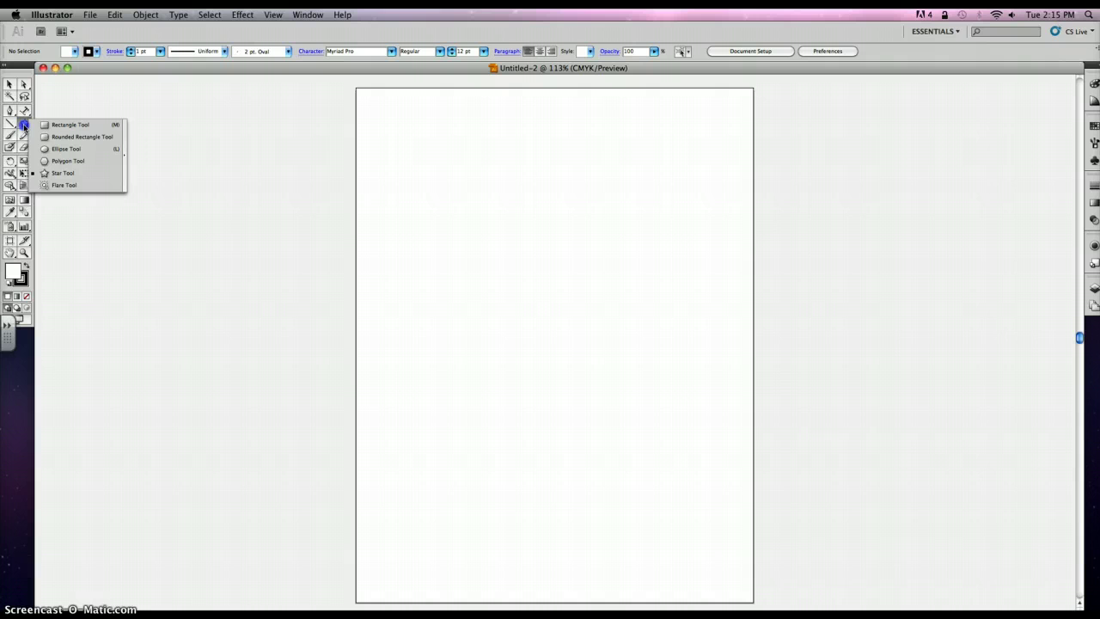
drag(24, 126, 59, 173)
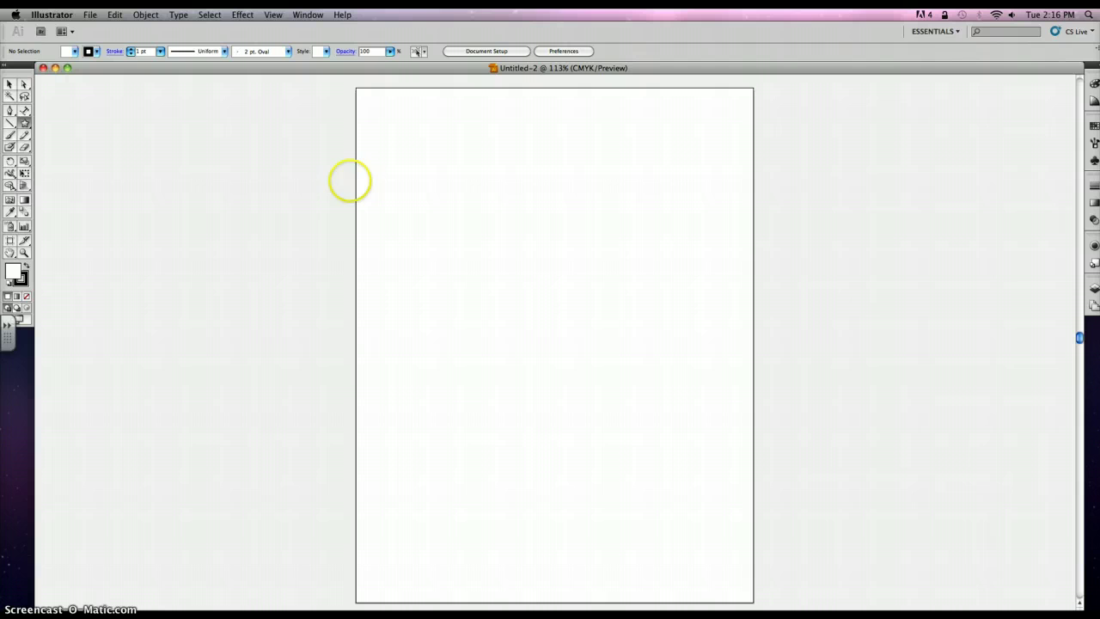
drag(400, 155, 431, 191)
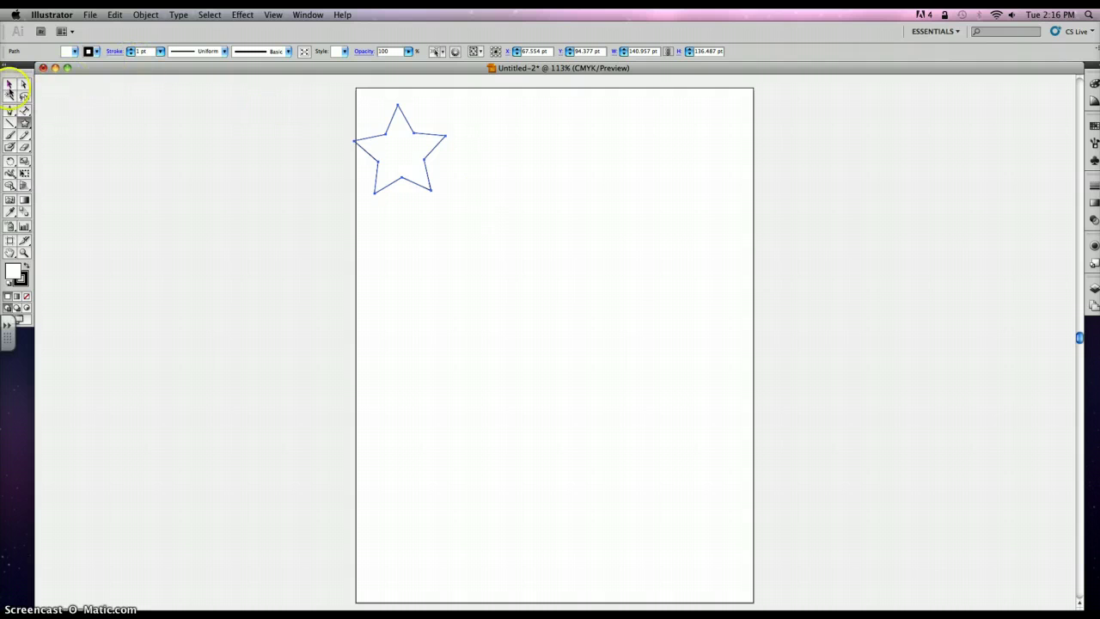
click(9, 84)
key(Delete)
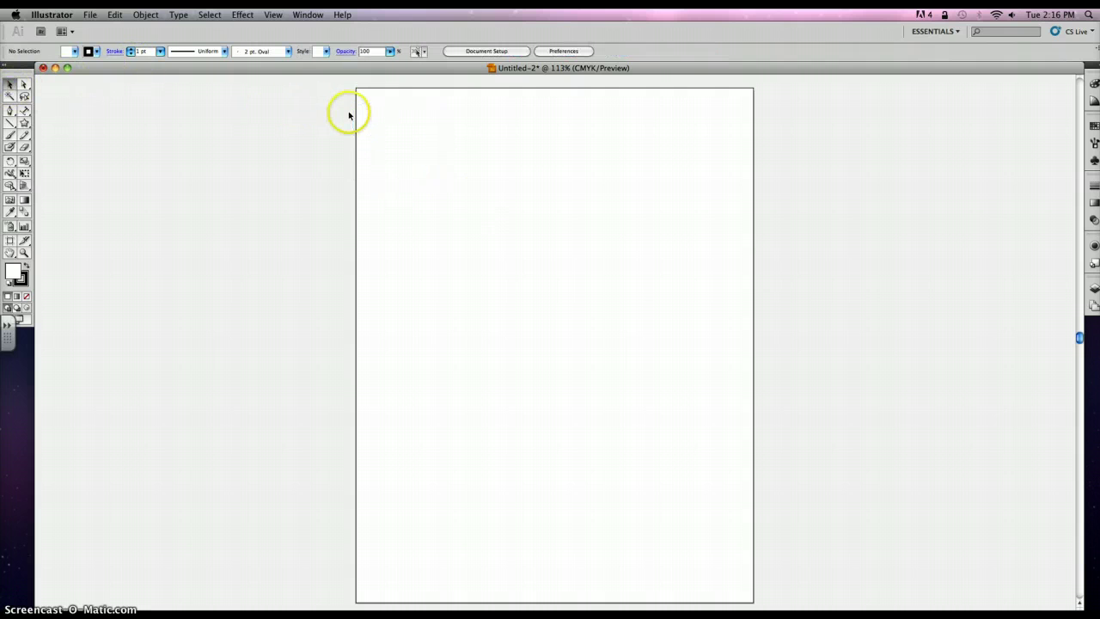
Step: Draw a five-pointed star about 176 pt wide and 174 pt high near the page's upper-left corner
click(24, 122)
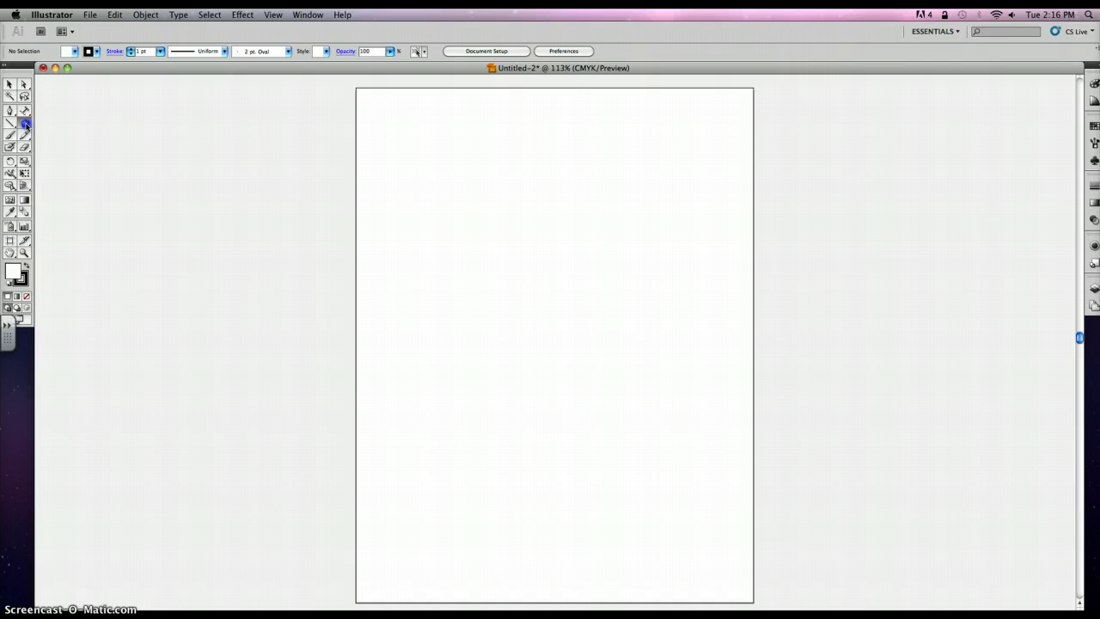
drag(429, 184, 472, 229)
key(Up)
key(Up)
key(Up)
key(Up)
key(Up)
key(Up)
key(Down)
key(Down)
key(Down)
key(Down)
key(Down)
key(Down)
key(Down)
key(Up)
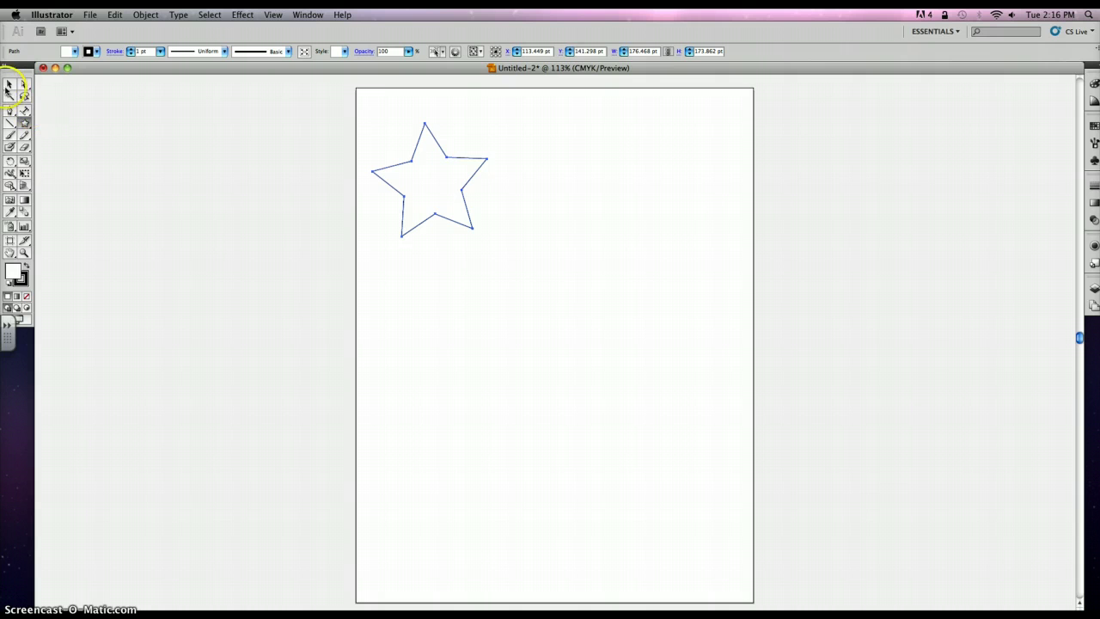
Step: Duplicate the star and place the copy to its right, near the page's upper-right corner
click(9, 84)
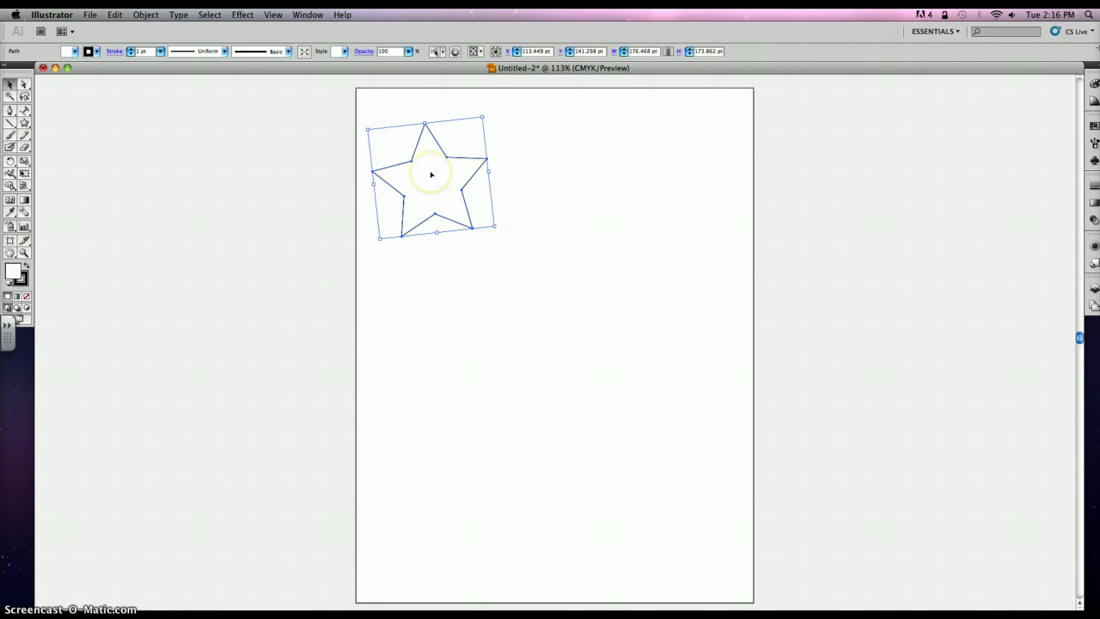
drag(432, 175, 599, 178)
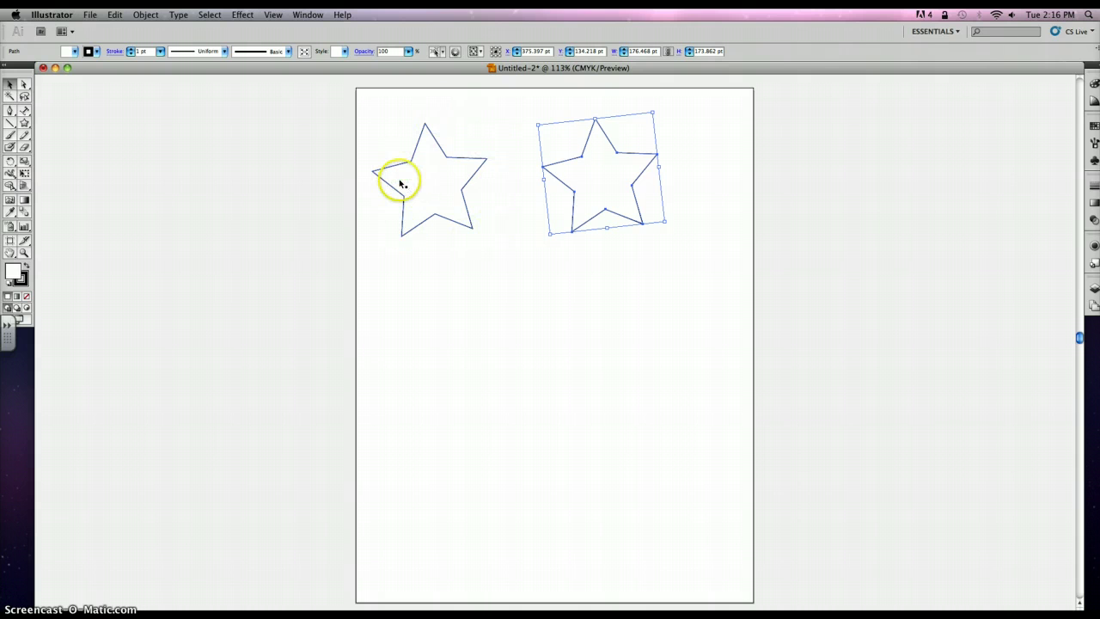
Step: Float the swatches and the gradient settings beside the page, one below the other
click(1093, 125)
drag(1052, 124, 985, 110)
click(1094, 148)
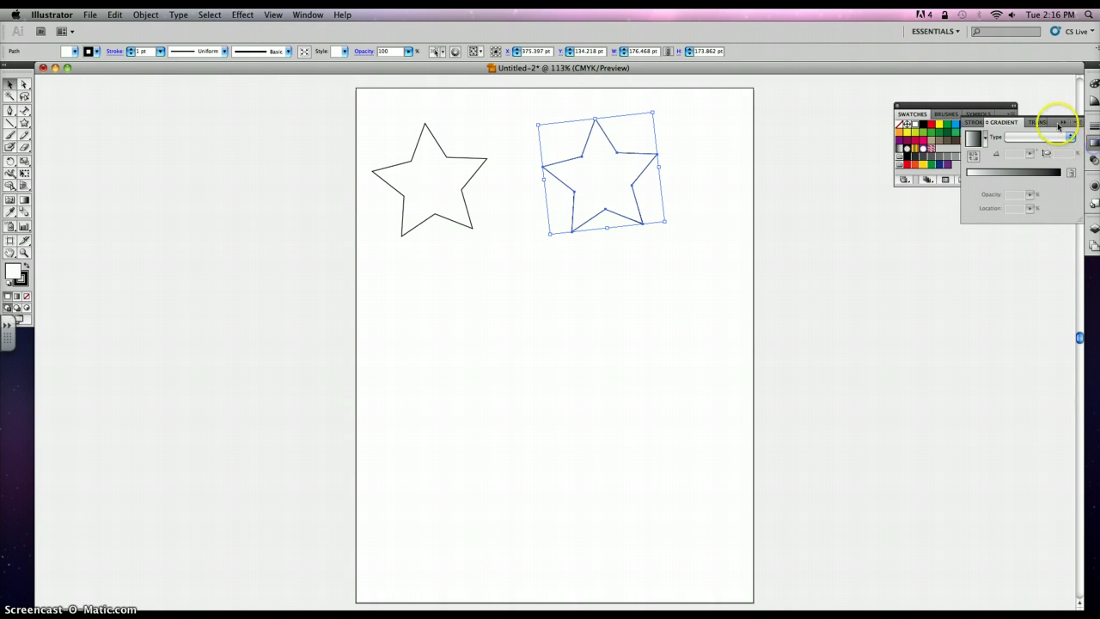
drag(1057, 124, 994, 206)
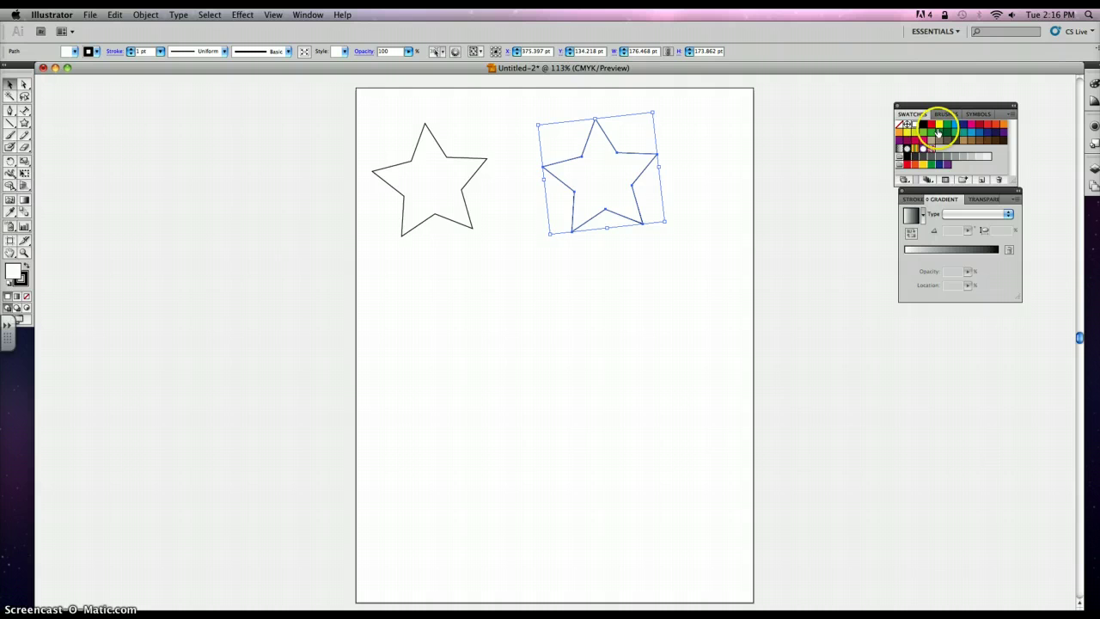
Step: Fill the right-hand star with a radial gradient from white through orange at about 51% to yellow at about 83%
click(939, 125)
drag(940, 125, 982, 255)
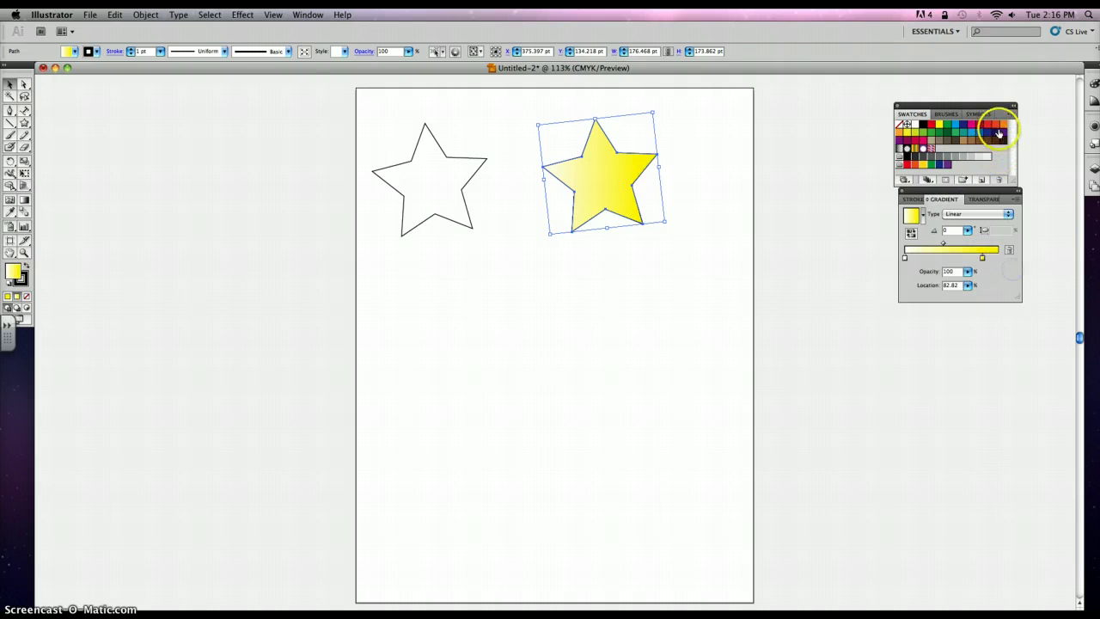
drag(1002, 124, 952, 249)
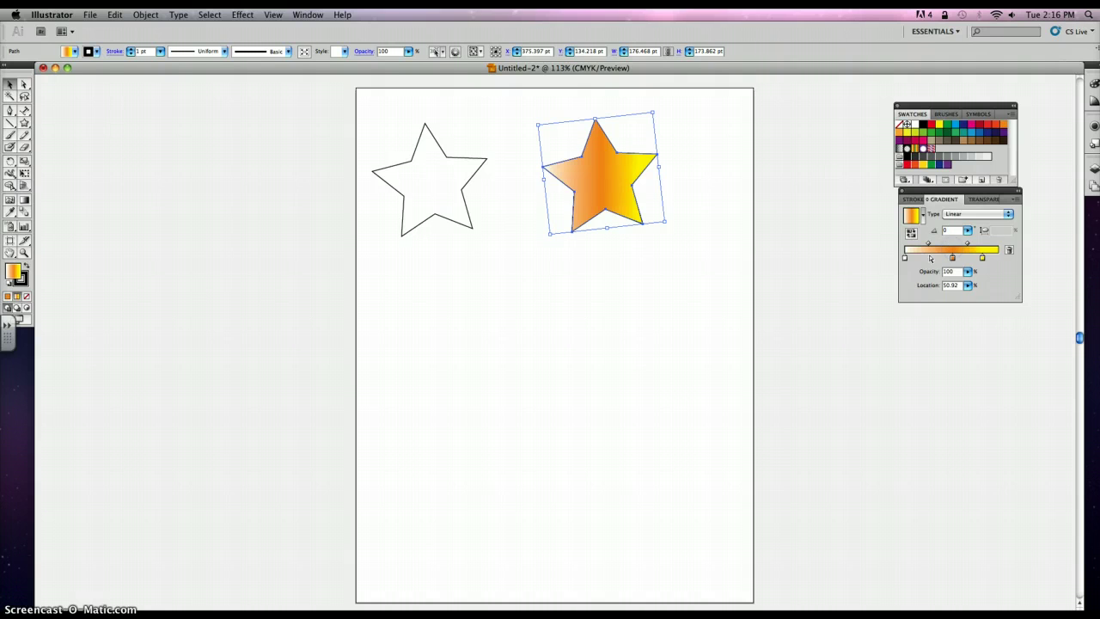
click(958, 213)
click(955, 207)
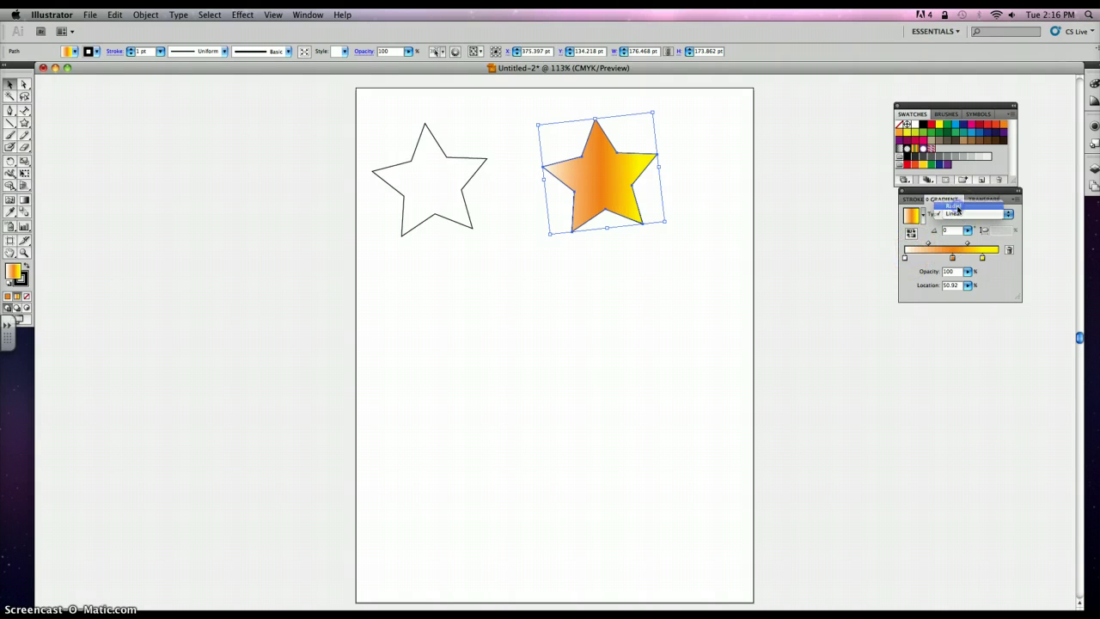
click(668, 255)
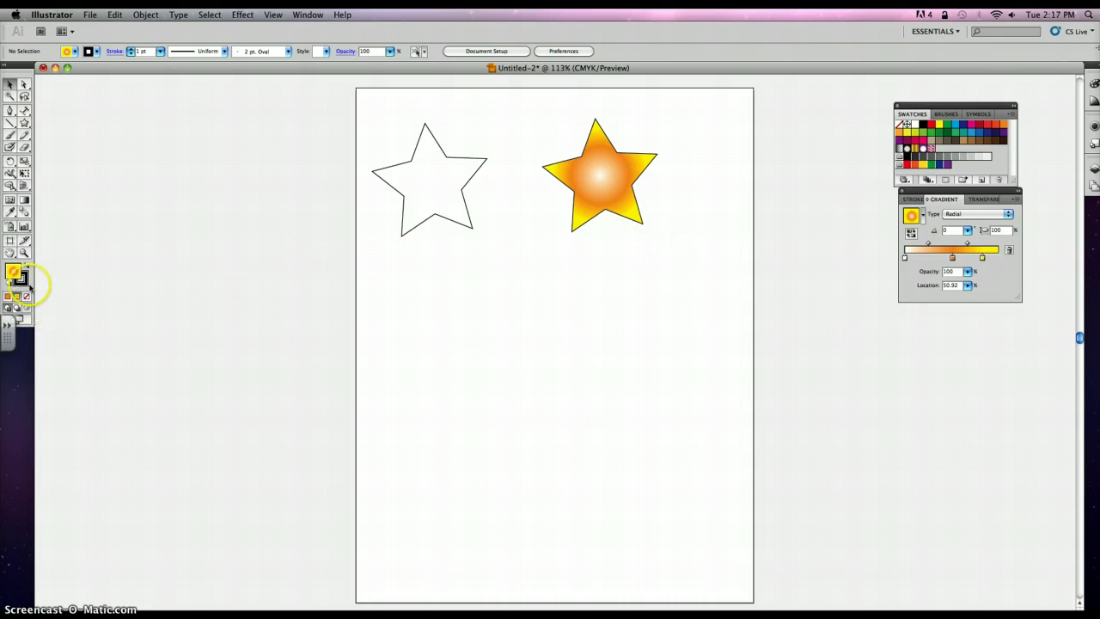
Step: Remove the stroke from the gradient-filled star
click(22, 279)
click(27, 296)
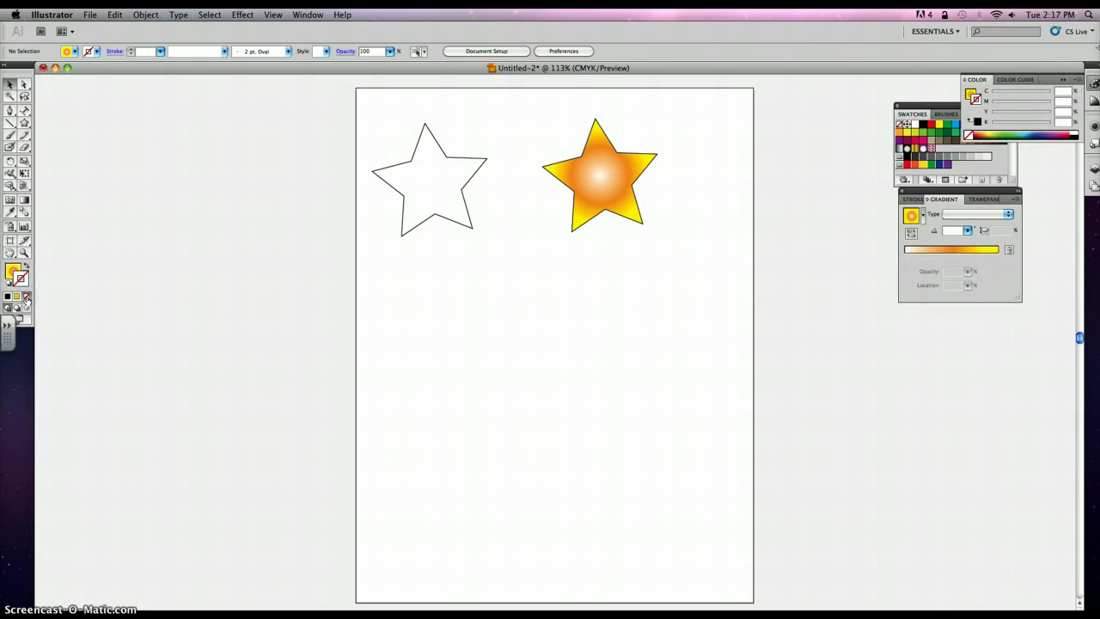
click(592, 180)
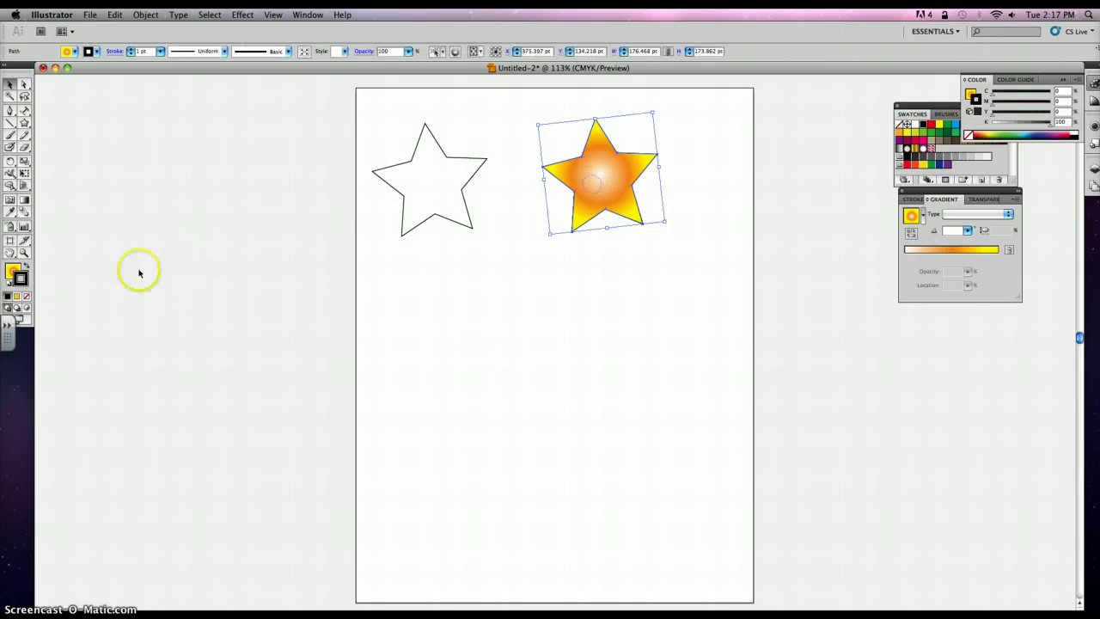
click(26, 297)
click(408, 273)
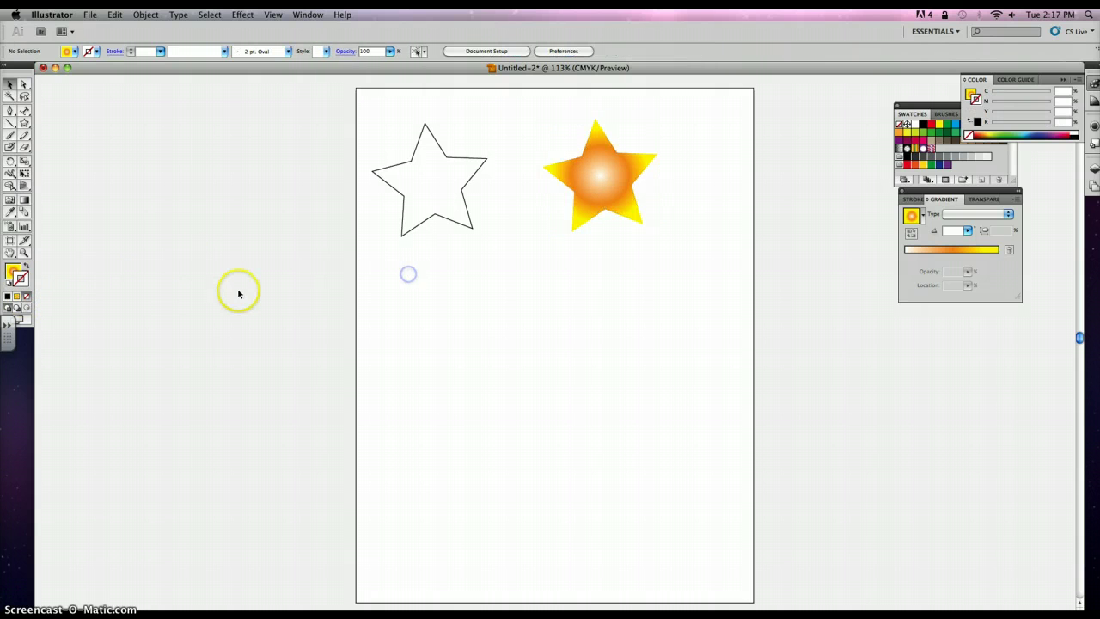
Step: Give the gradient-filled star a near-black stroke in colour #110105 and deselect it
double_click(15, 273)
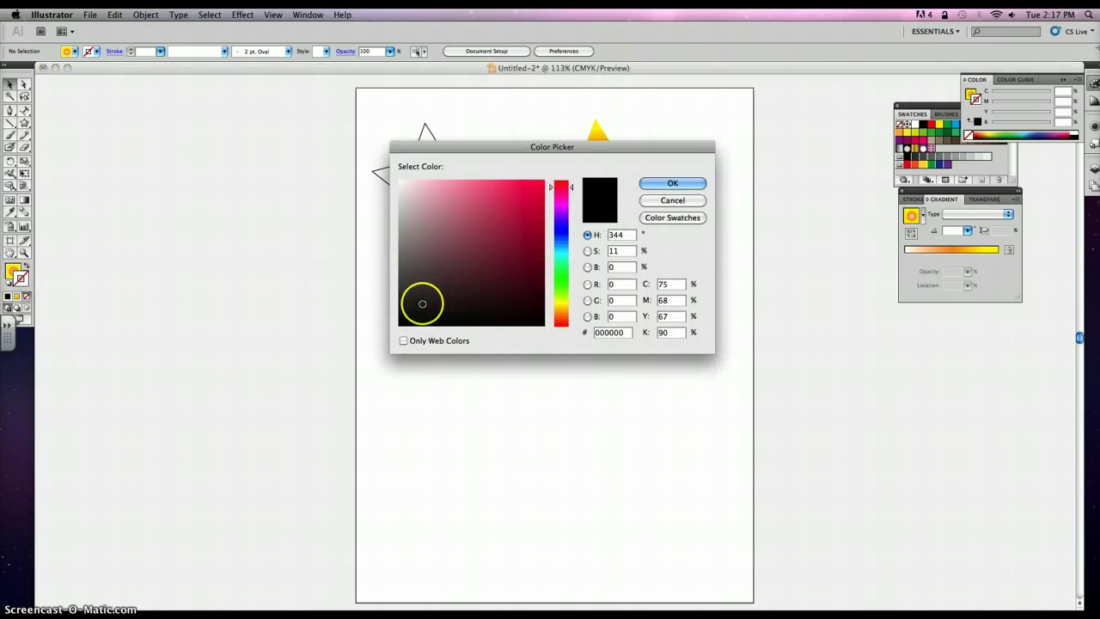
click(652, 183)
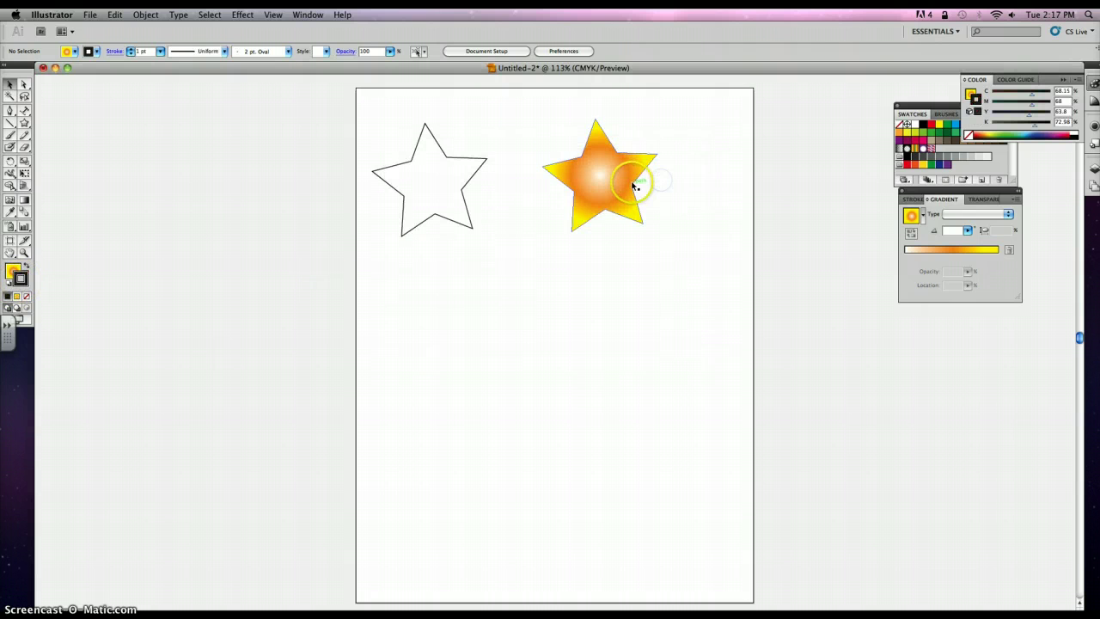
click(601, 227)
click(26, 277)
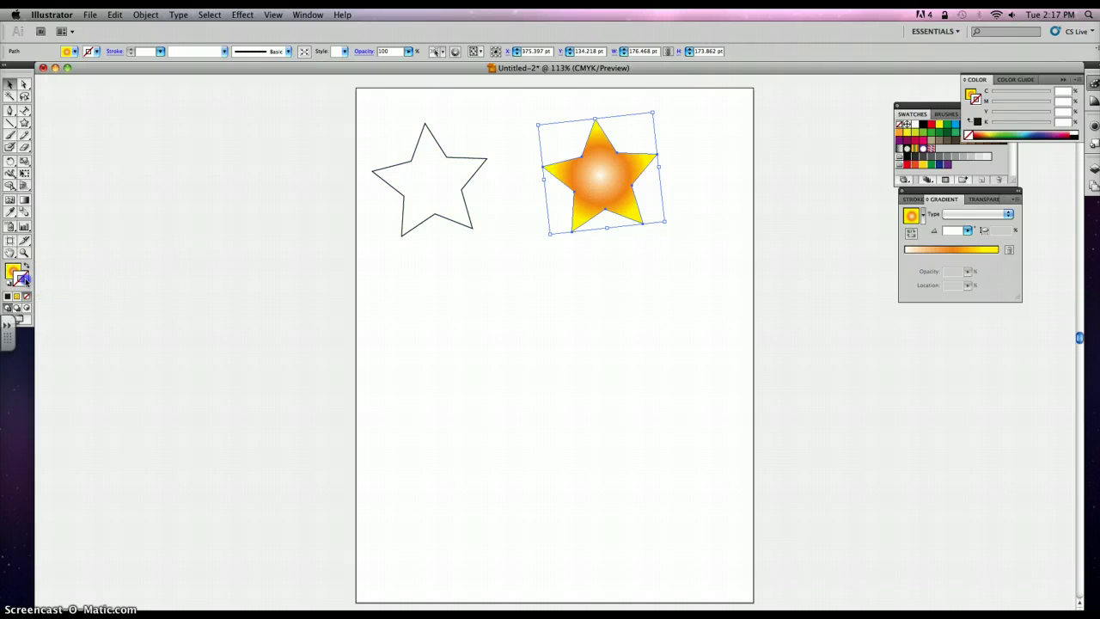
double_click(25, 276)
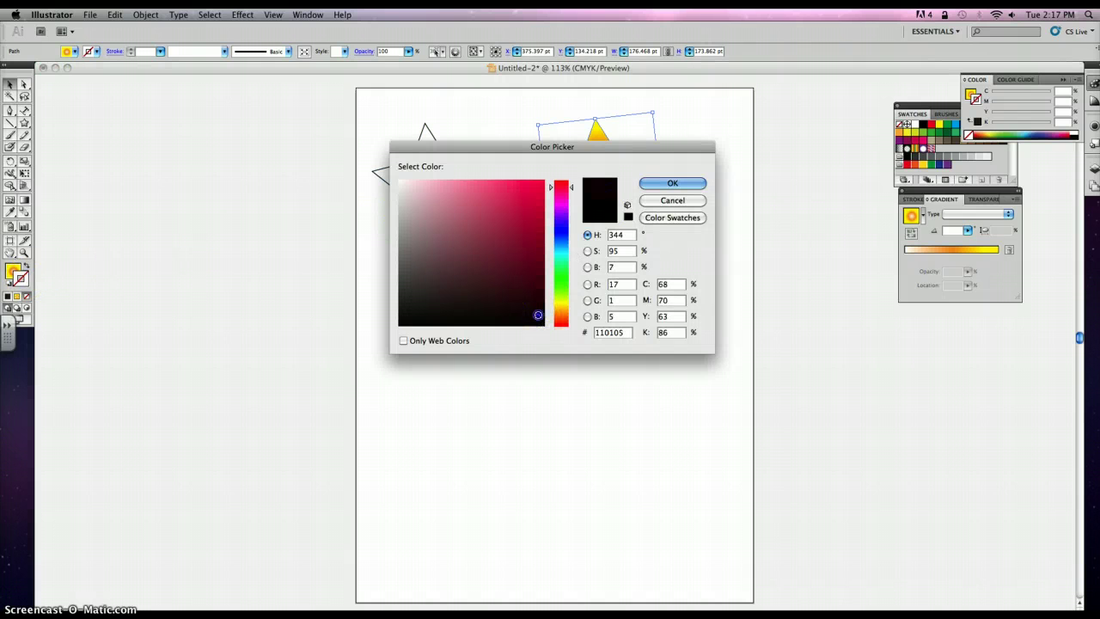
click(653, 183)
click(643, 266)
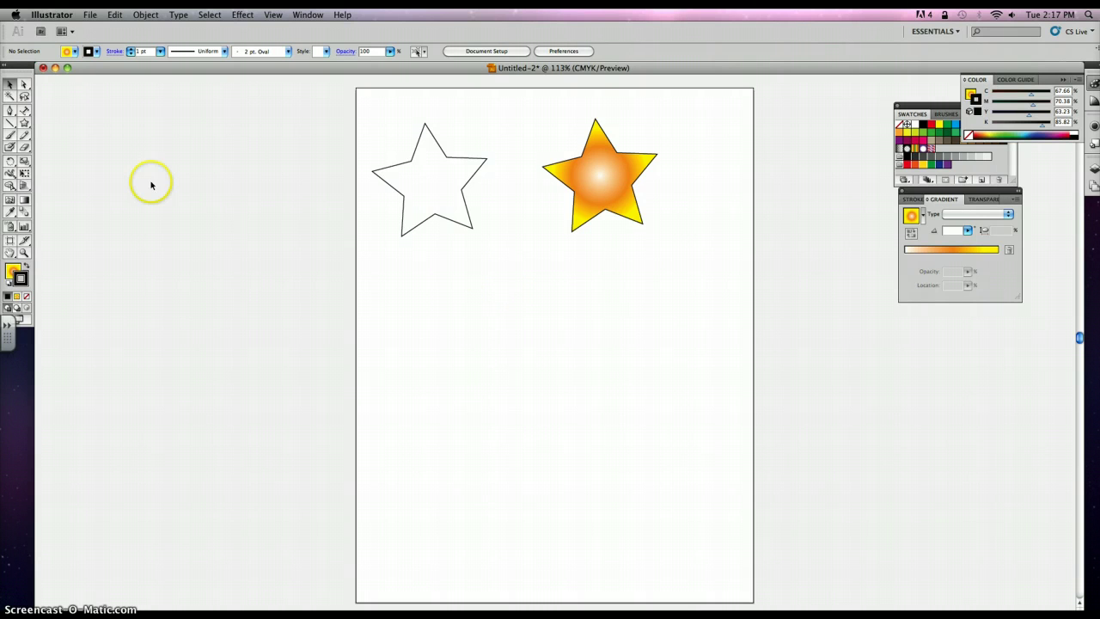
Step: Turn the unfilled star's outline into a text path with the Type on a Path tool, starting at its left point
click(23, 110)
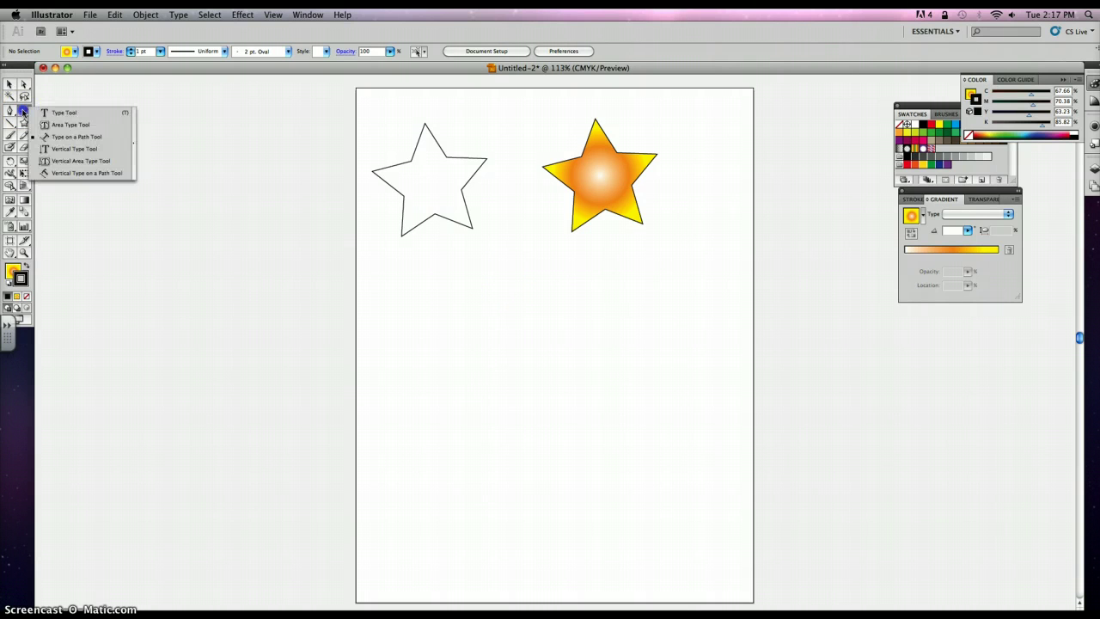
click(63, 138)
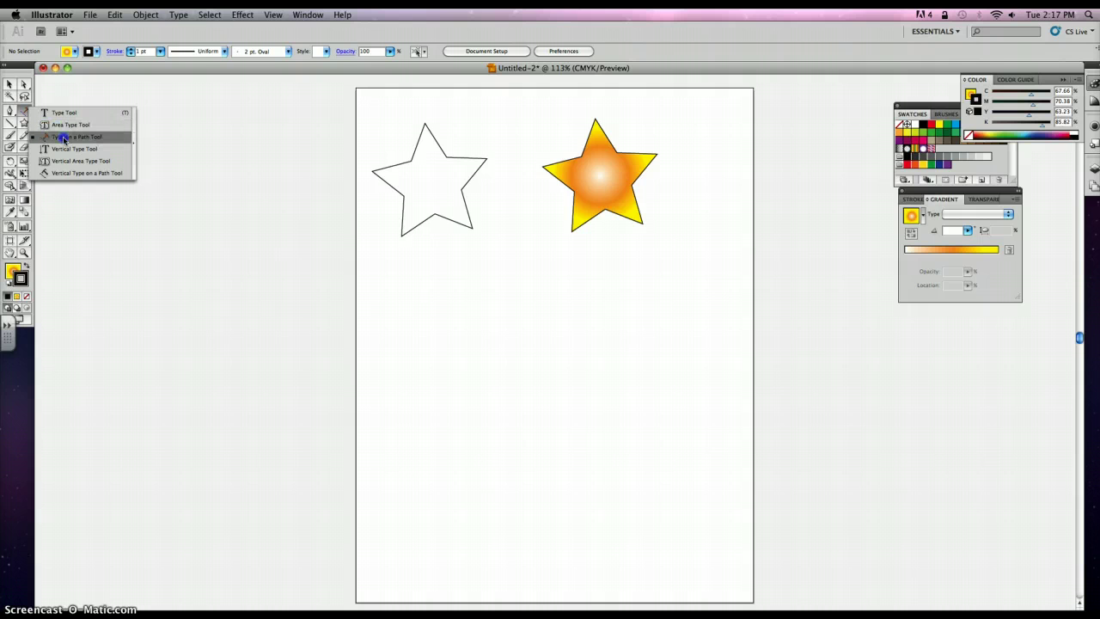
click(64, 138)
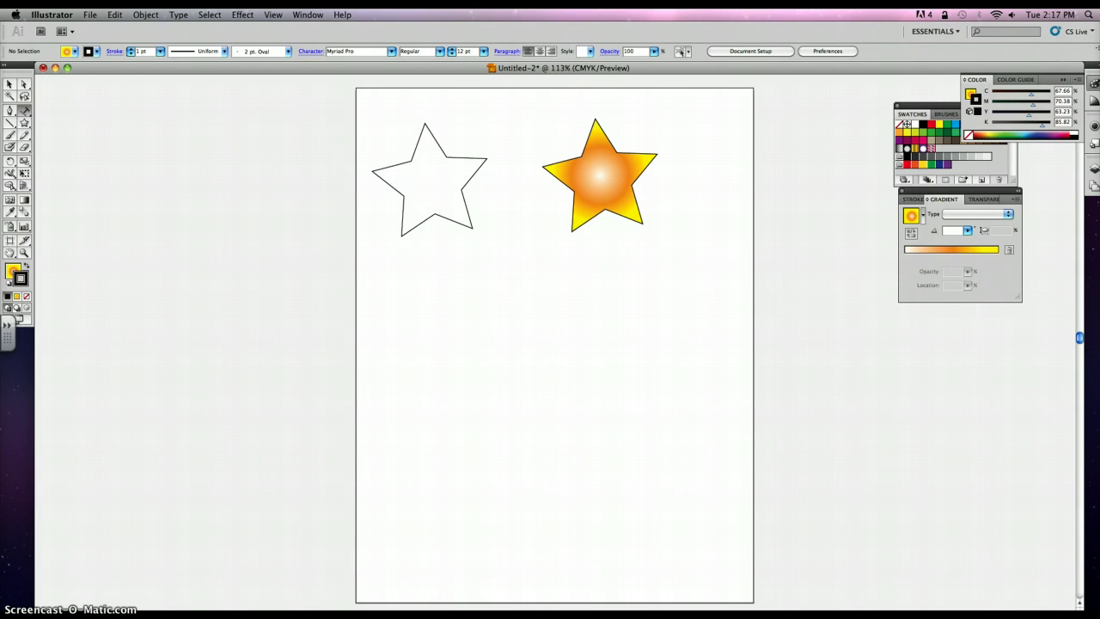
key(super+equal)
key(super+equal)
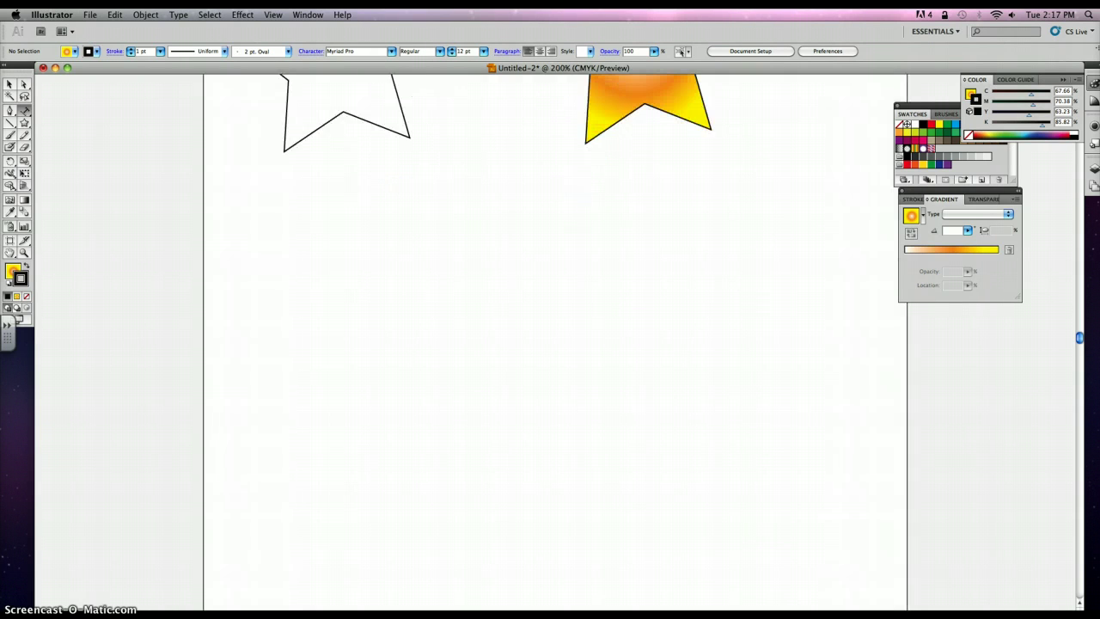
drag(303, 158, 366, 334)
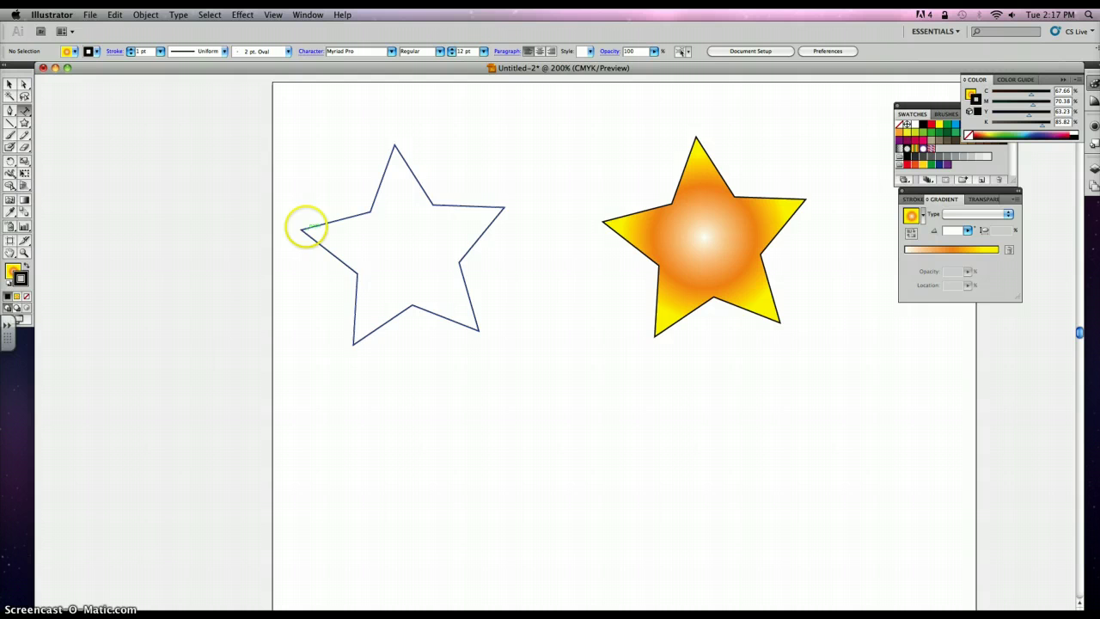
click(305, 226)
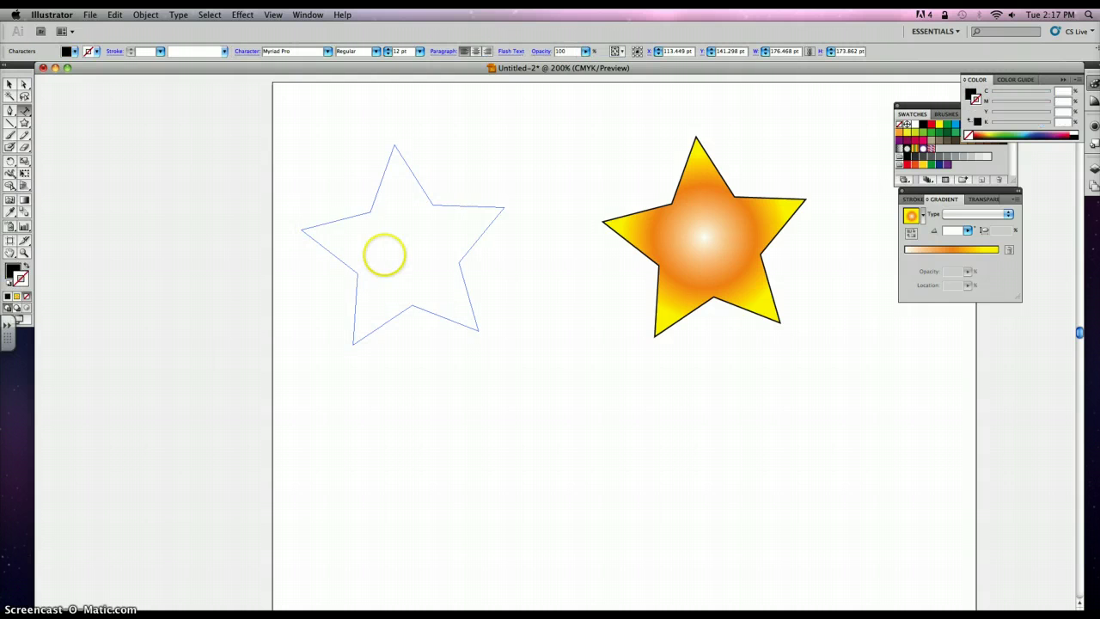
Step: Set the path text to 16 pt and enter "Twinkle Twinkle little star how I wonder what you are up above the world so high like a"
click(388, 48)
click(389, 50)
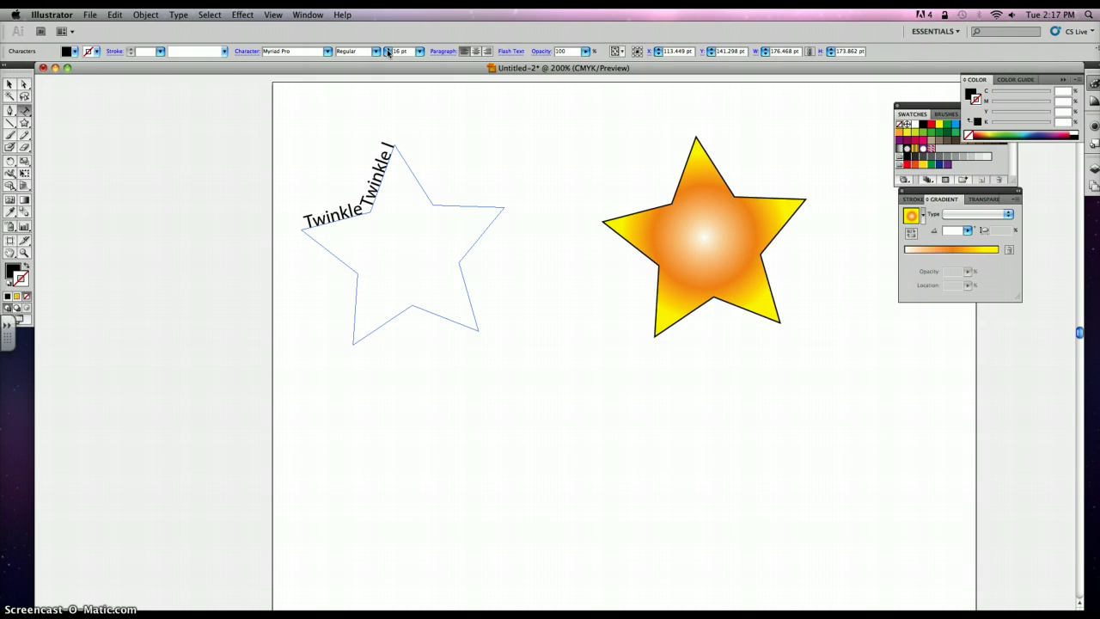
text(how I wonder what you are up ab)
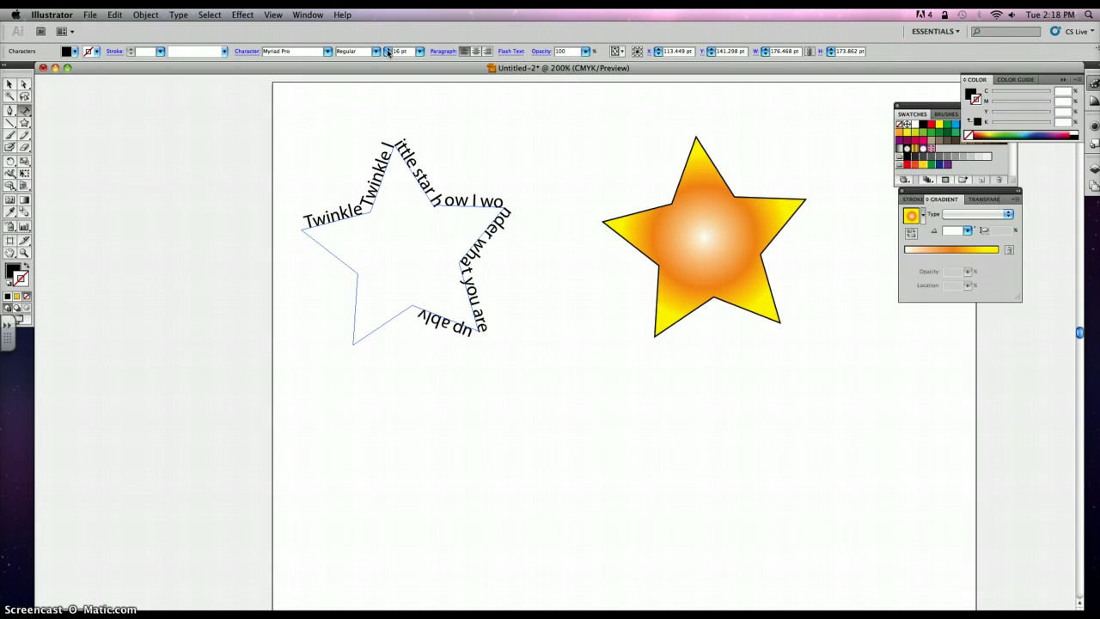
text(ove tghe wo)
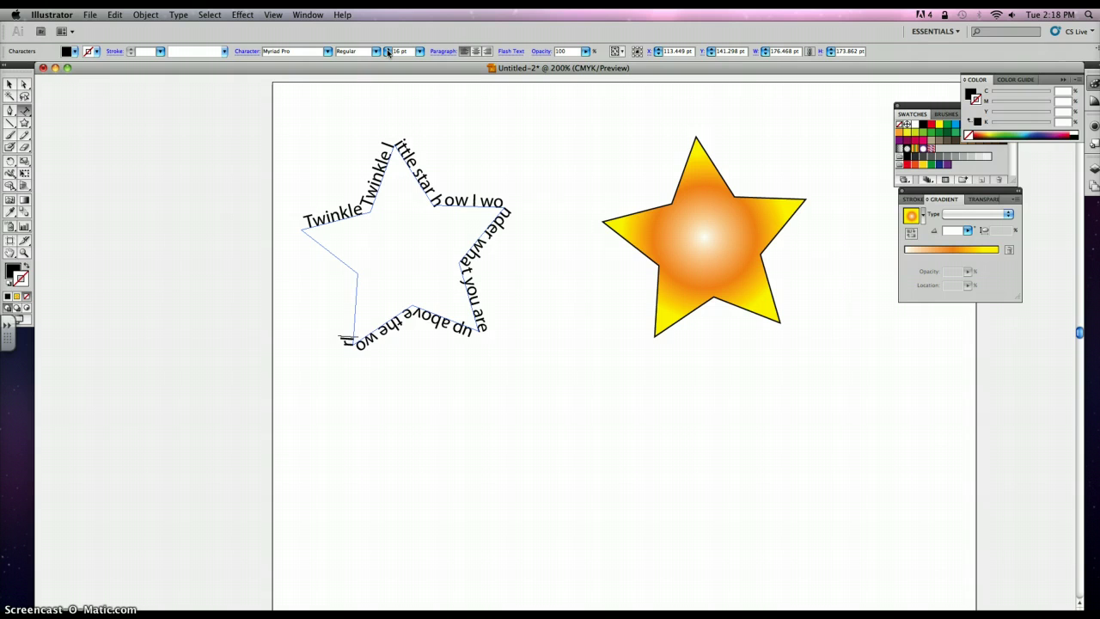
text(igh like a)
Step: Extend the lyric slightly after "like a" to close the star outline, and select the path text as an object
click(306, 238)
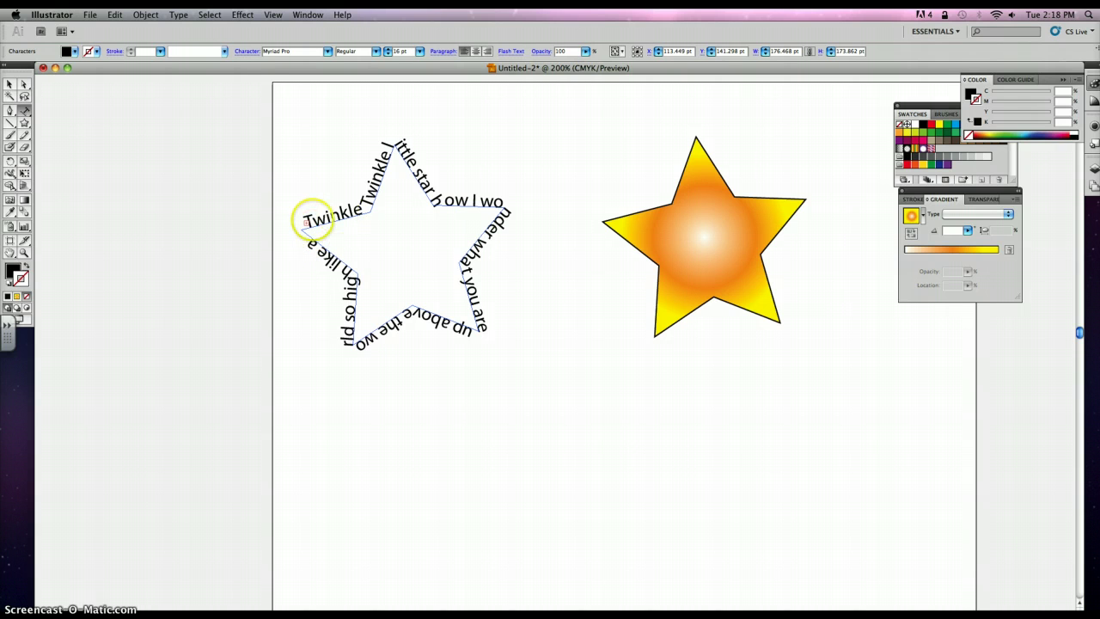
drag(307, 228, 339, 209)
key(super+shift+a)
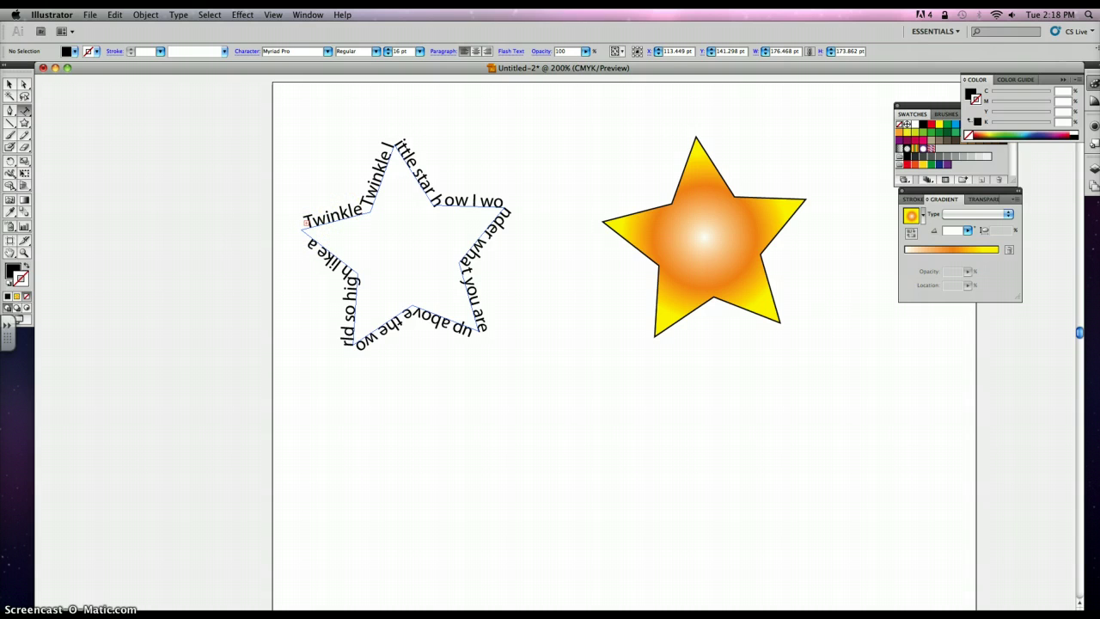
key(BackSpace)
click(321, 196)
click(8, 83)
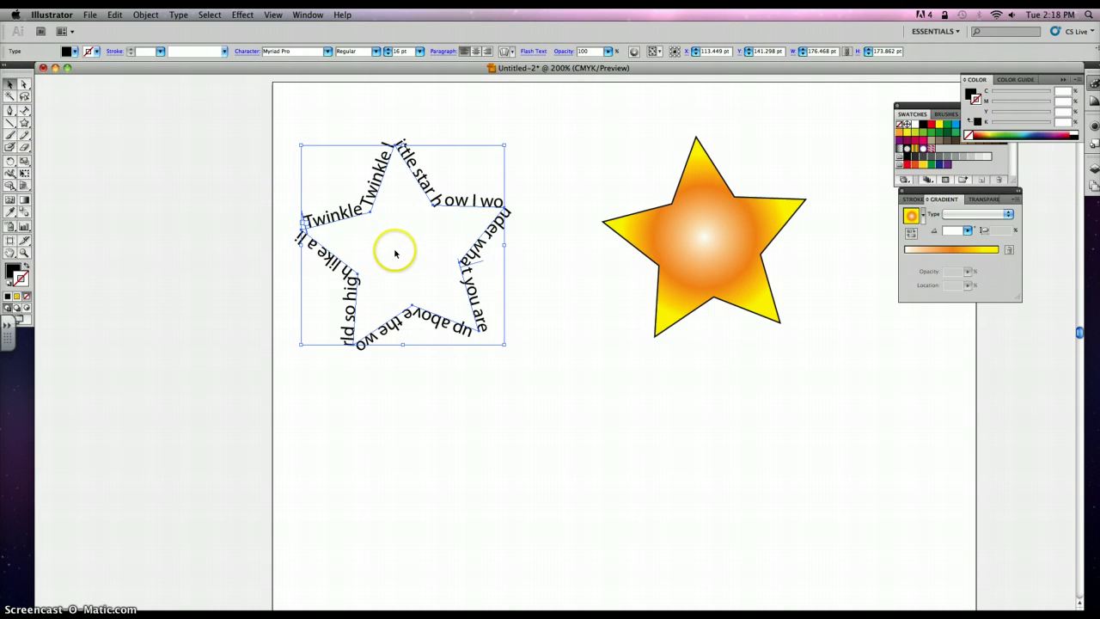
Step: Move the gradient-filled star onto the text-path star and scale it down proportionally to about 165 by 163 pt
drag(395, 253, 523, 247)
click(682, 242)
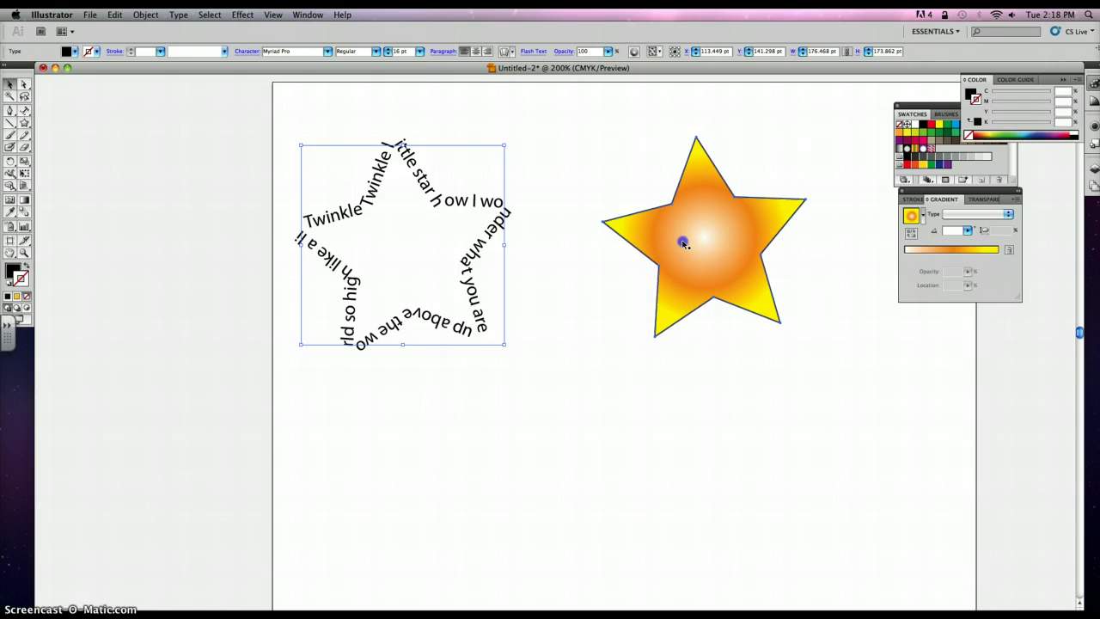
drag(707, 216, 410, 222)
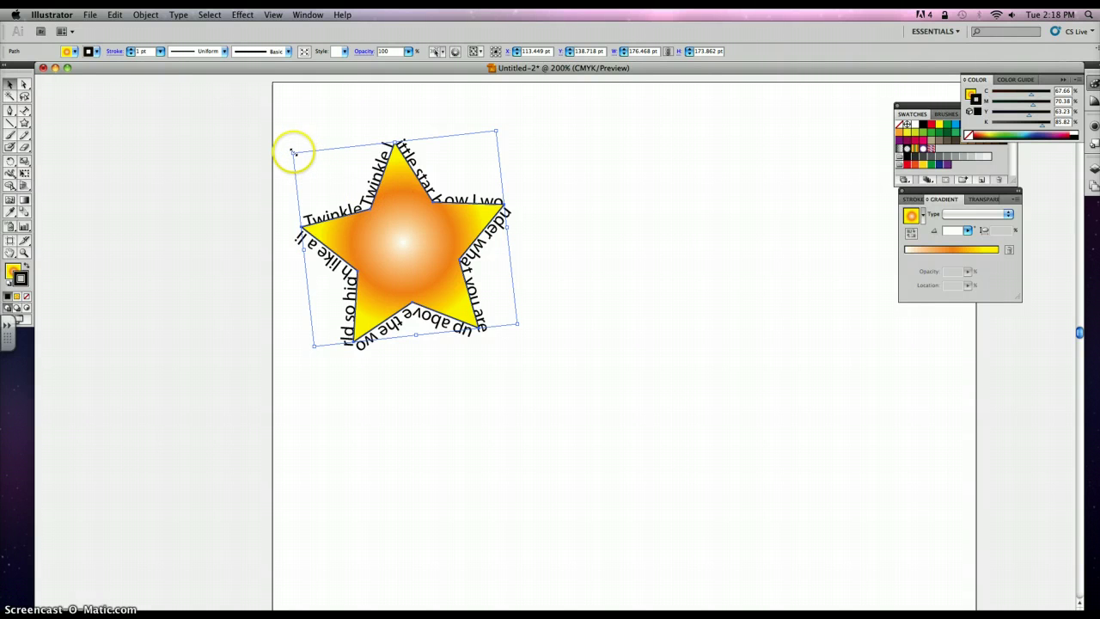
drag(292, 152, 309, 163)
Step: Nudge the gradient star to about X 113.7 pt, Y 142.2 pt so it sits centred inside the lyrics, and deselect it
key(Left)
key(Left)
key(Left)
key(Left)
key(Left)
key(Left)
key(Up)
key(Up)
key(Up)
key(Up)
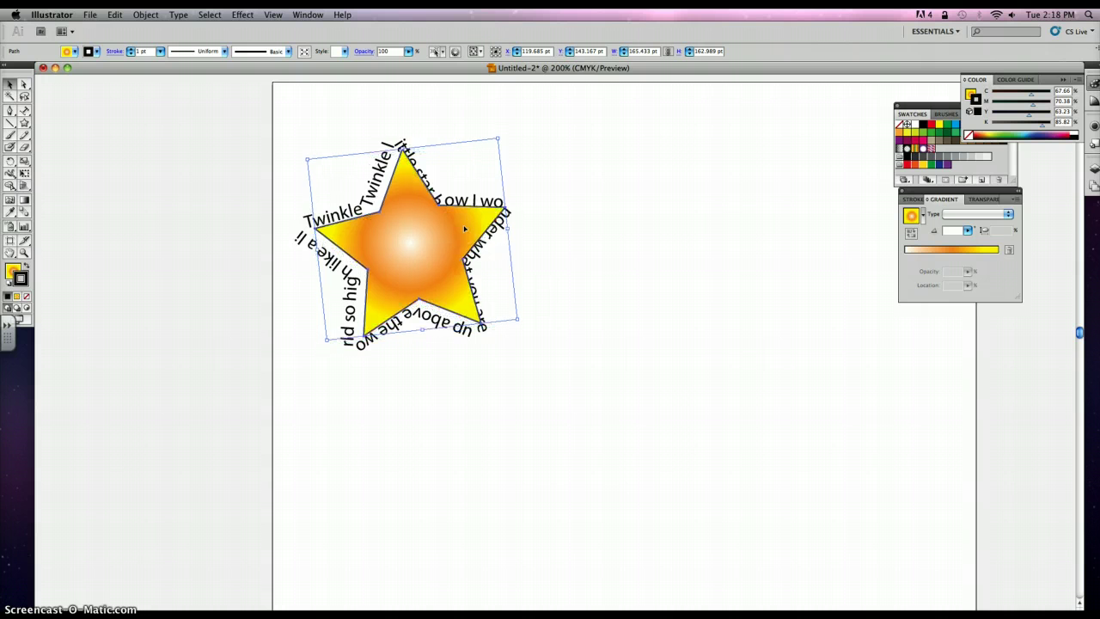
key(Left)
key(Left)
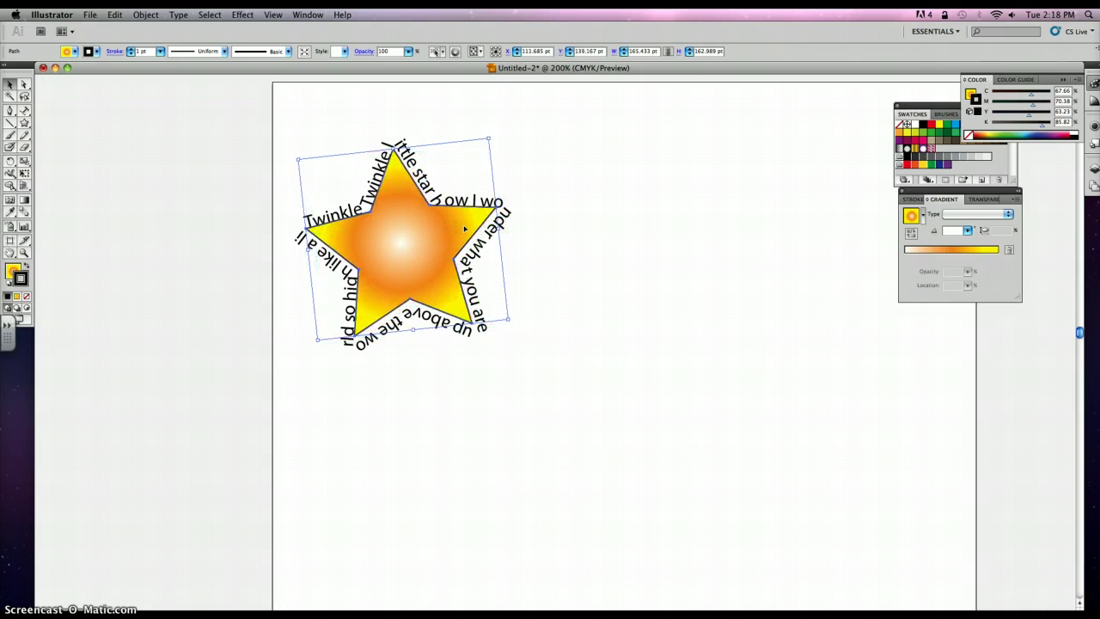
key(Down)
key(Down)
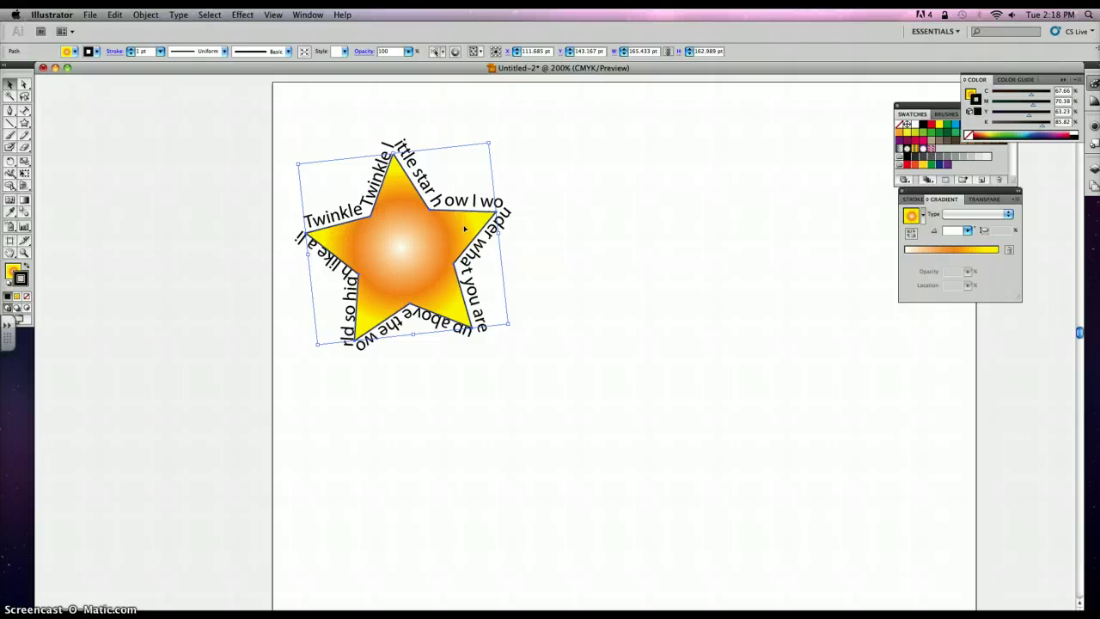
key(Right)
key(Right)
key(Up)
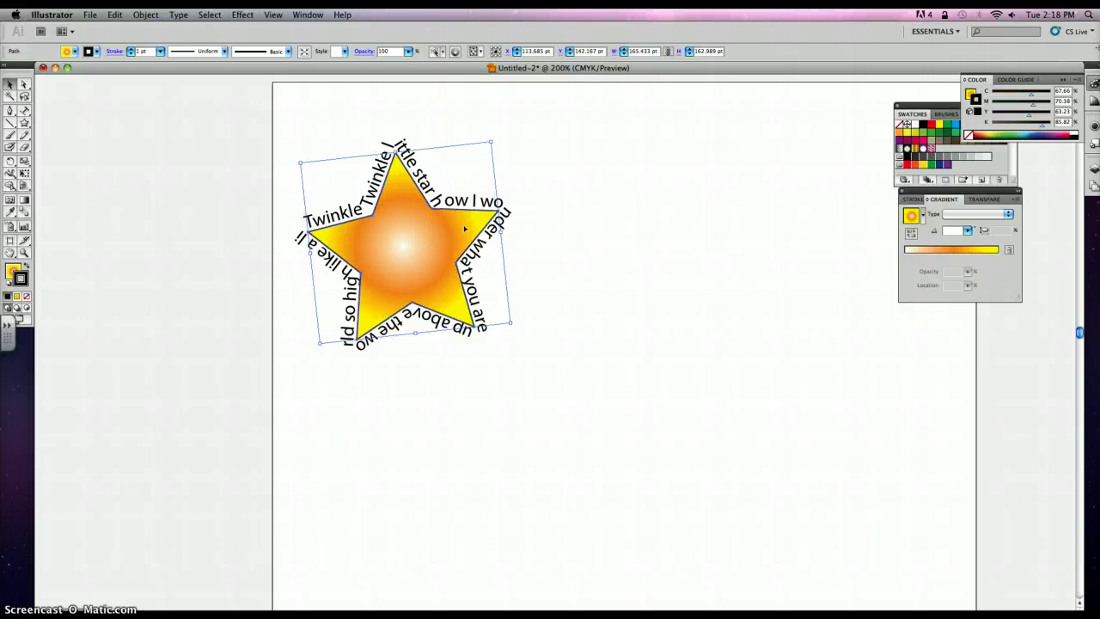
click(565, 229)
click(587, 327)
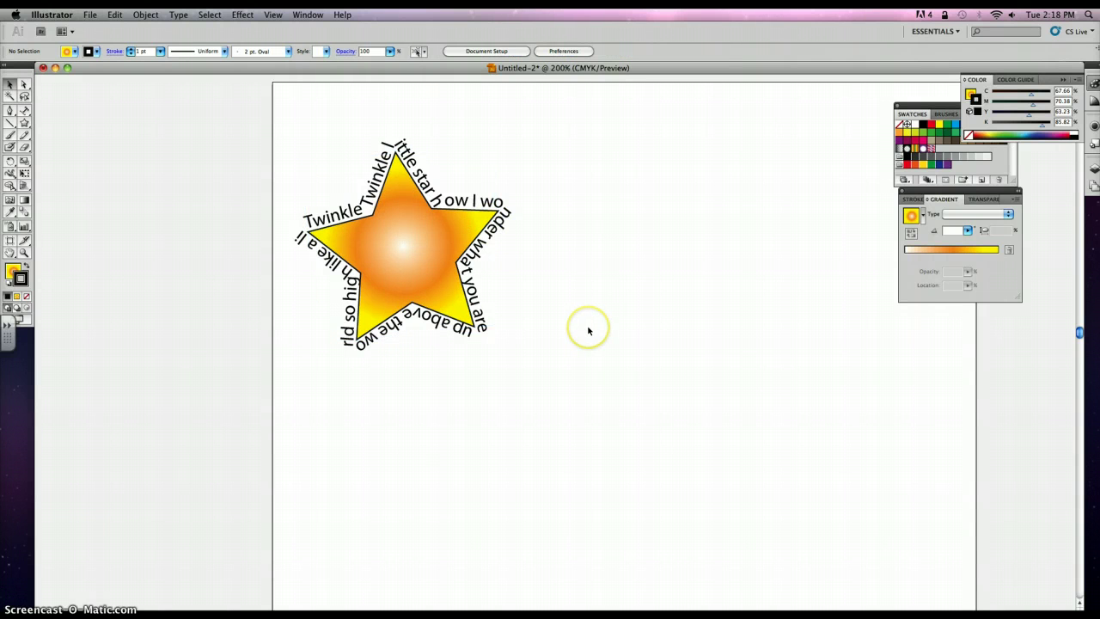
click(589, 328)
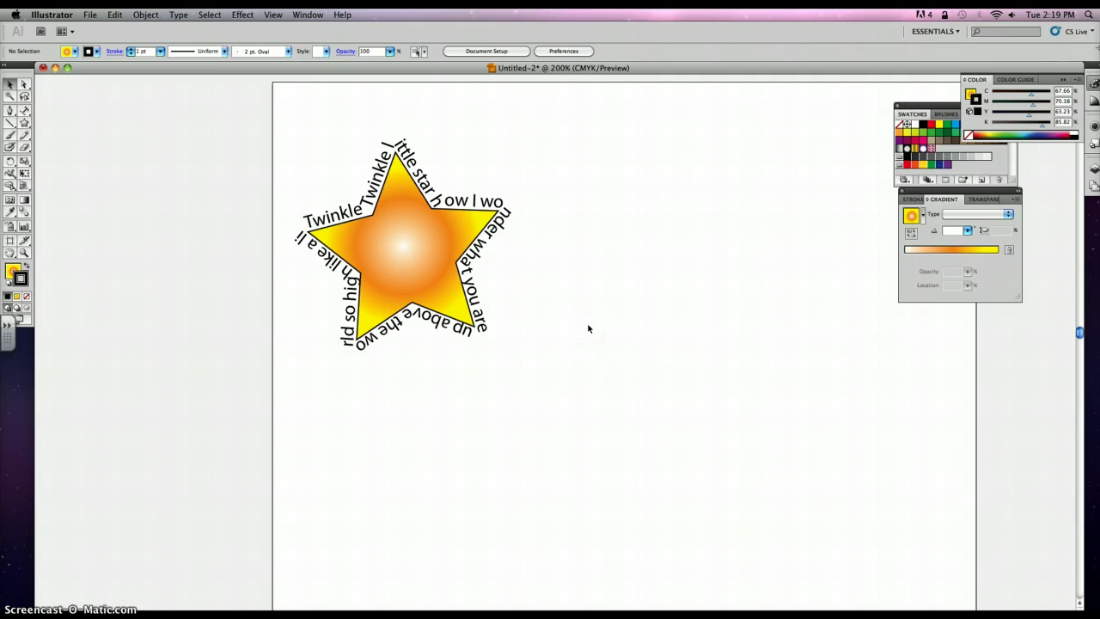